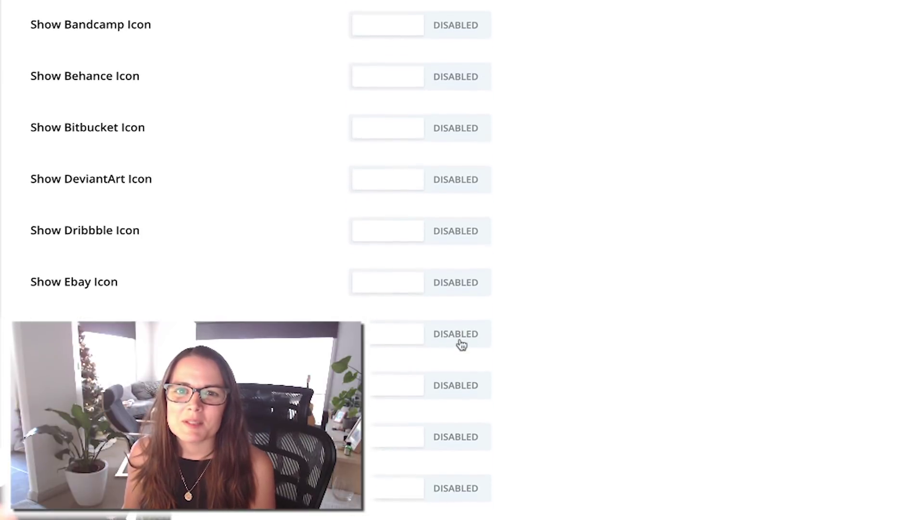
Enable the Instagram, LinkedIn and Slack icon toggles, then reload the site's home page.
{"action": "scroll", "coordinate": [460, 345], "scroll_direction": "down", "scroll_amount": 6}
{"action": "left_click", "coordinate": [462, 345]}
{"action": "scroll", "coordinate": [559, 327], "scroll_direction": "down", "scroll_amount": 3}
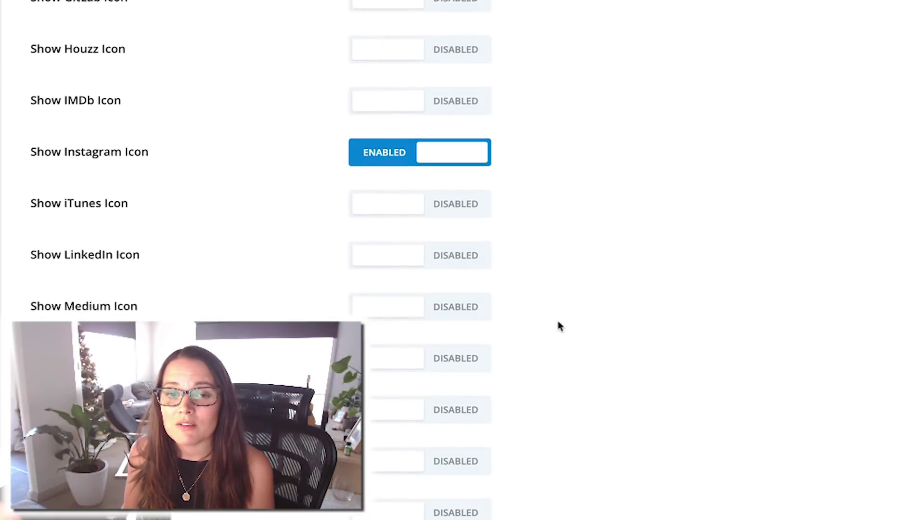
{"action": "scroll", "coordinate": [559, 327], "scroll_direction": "down", "scroll_amount": 3}
{"action": "left_click", "coordinate": [418, 115]}
{"action": "scroll", "coordinate": [419, 116], "scroll_direction": "down", "scroll_amount": 3}
{"action": "left_click", "coordinate": [419, 273]}
{"action": "scroll", "coordinate": [419, 273], "scroll_direction": "down", "scroll_amount": 2}
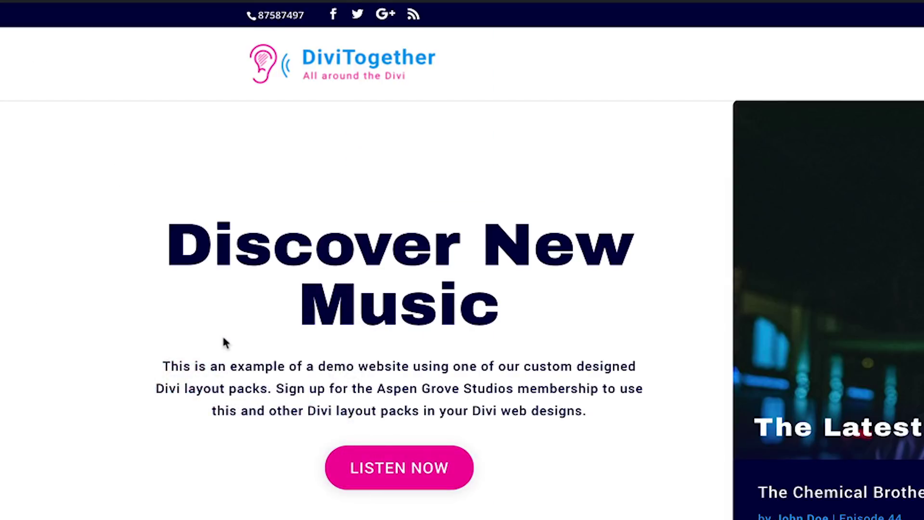
{"action": "key", "text": "F5"}
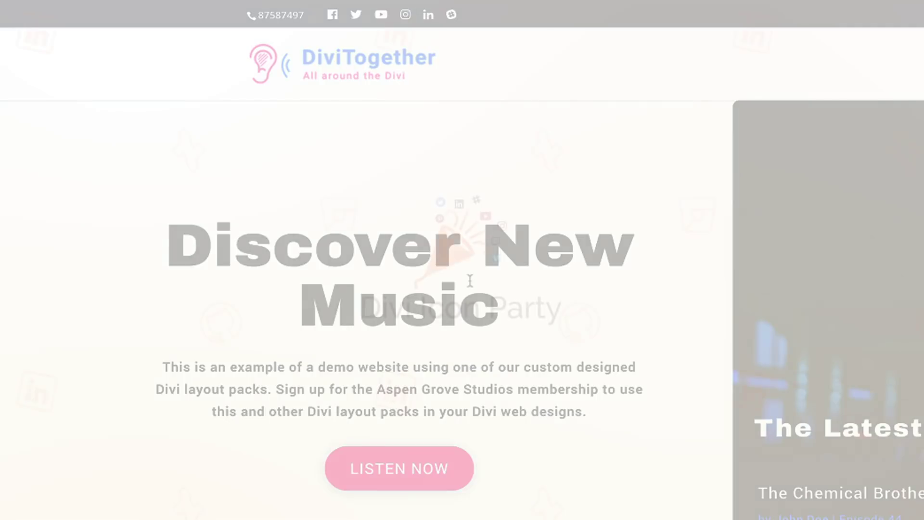
{"action": "scroll", "coordinate": [207, 306], "scroll_direction": "down", "scroll_amount": 20}
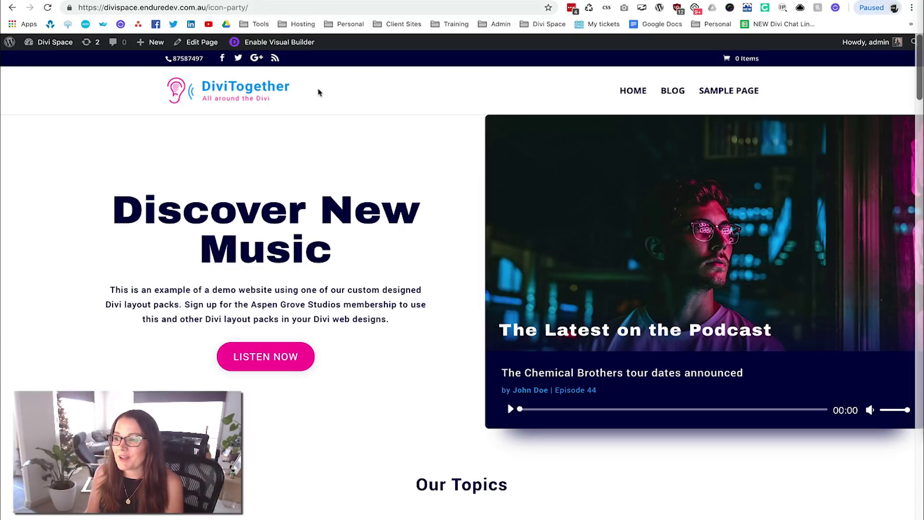
Scroll the home page down to the footer and back up to review the default social icons.
{"action": "scroll", "coordinate": [283, 123], "scroll_direction": "up", "scroll_amount": 1}
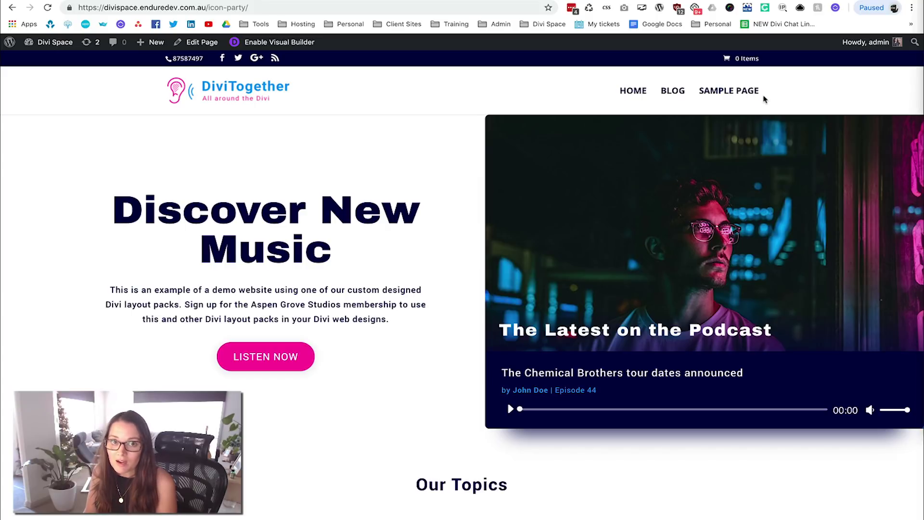
{"action": "scroll", "coordinate": [343, 283], "scroll_direction": "down", "scroll_amount": 20}
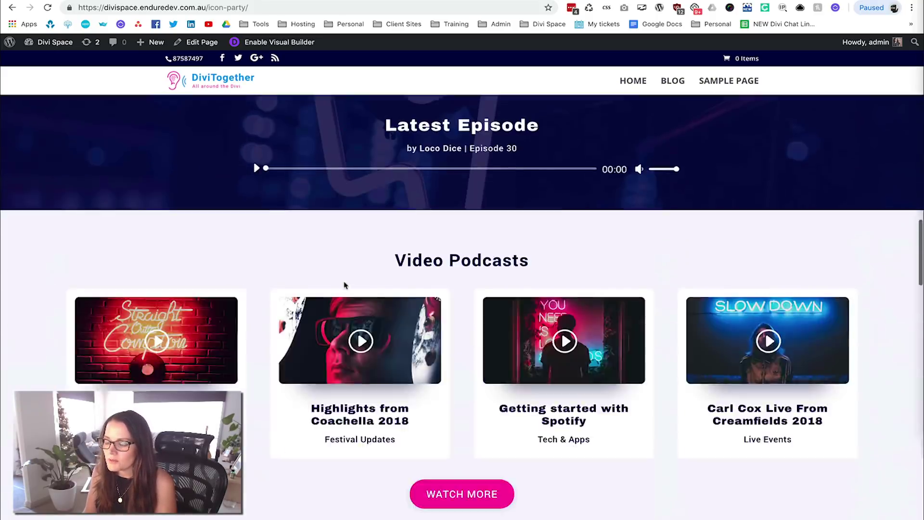
{"action": "scroll", "coordinate": [344, 285], "scroll_direction": "down", "scroll_amount": 3}
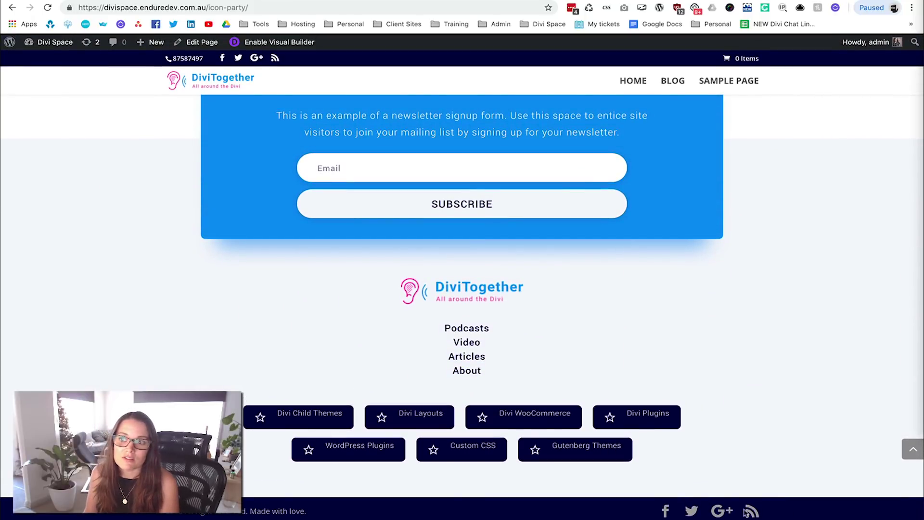
{"action": "scroll", "coordinate": [204, 361], "scroll_direction": "up", "scroll_amount": 15}
{"action": "scroll", "coordinate": [176, 266], "scroll_direction": "up", "scroll_amount": 10}
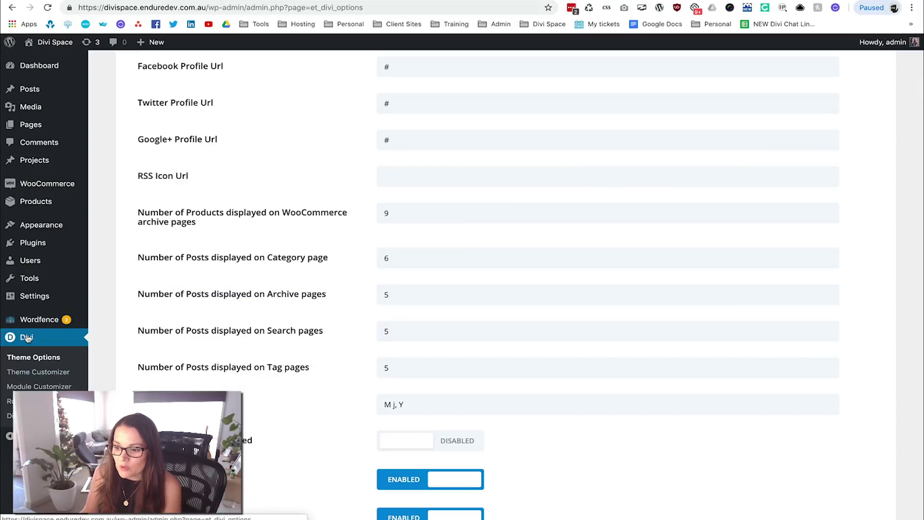
Activate the Divi Icon Party plugin, view its instructions page, and return to Divi Theme Options.
{"action": "left_click", "coordinate": [30, 243]}
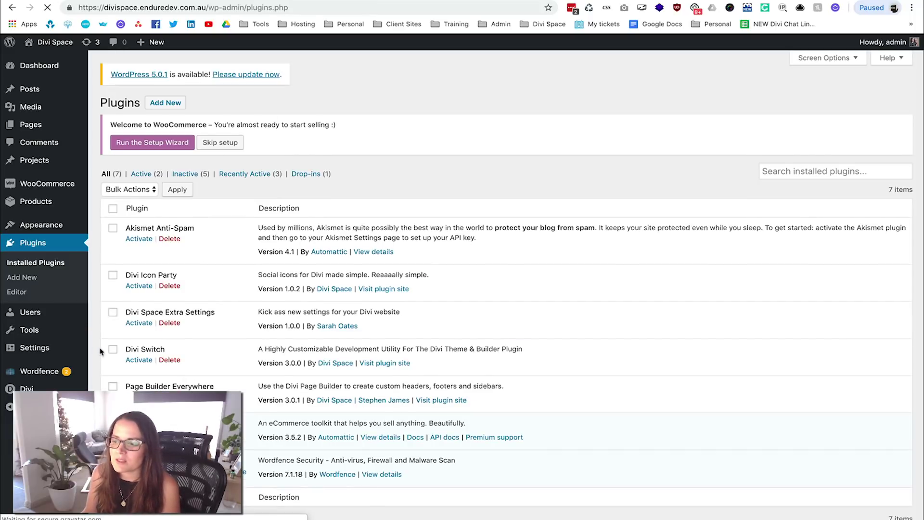
{"action": "scroll", "coordinate": [150, 328], "scroll_direction": "down", "scroll_amount": 1}
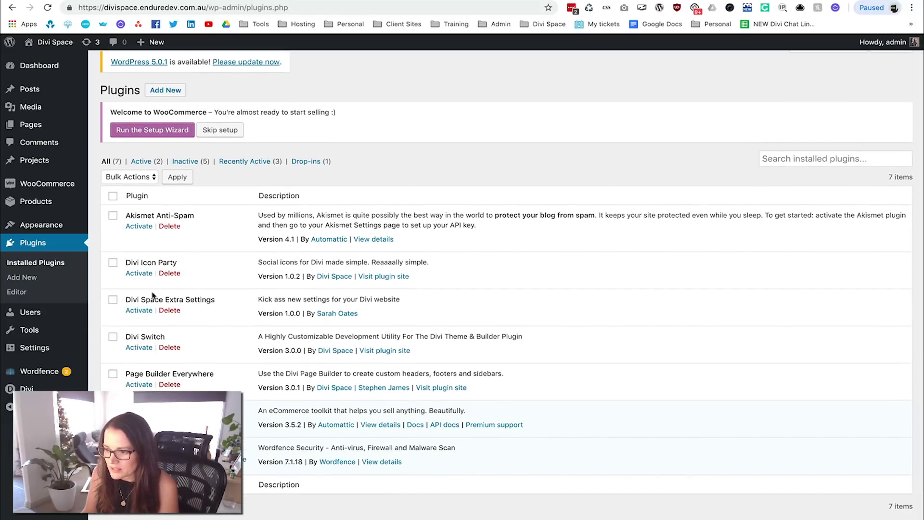
{"action": "left_click", "coordinate": [137, 274]}
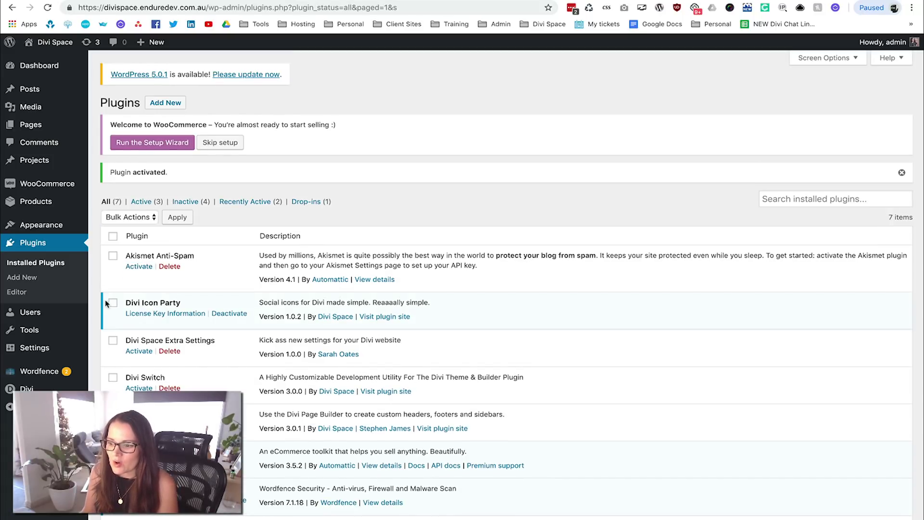
{"action": "left_click", "coordinate": [154, 314]}
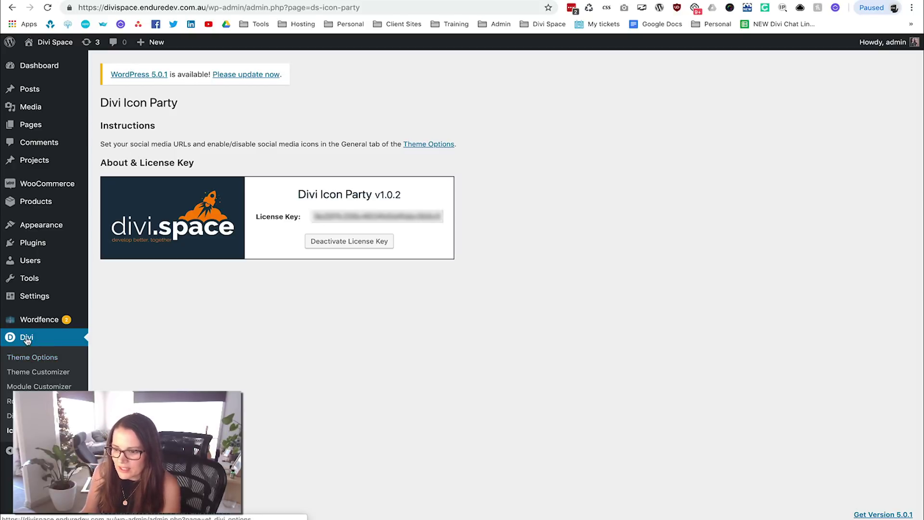
{"action": "left_click", "coordinate": [28, 360]}
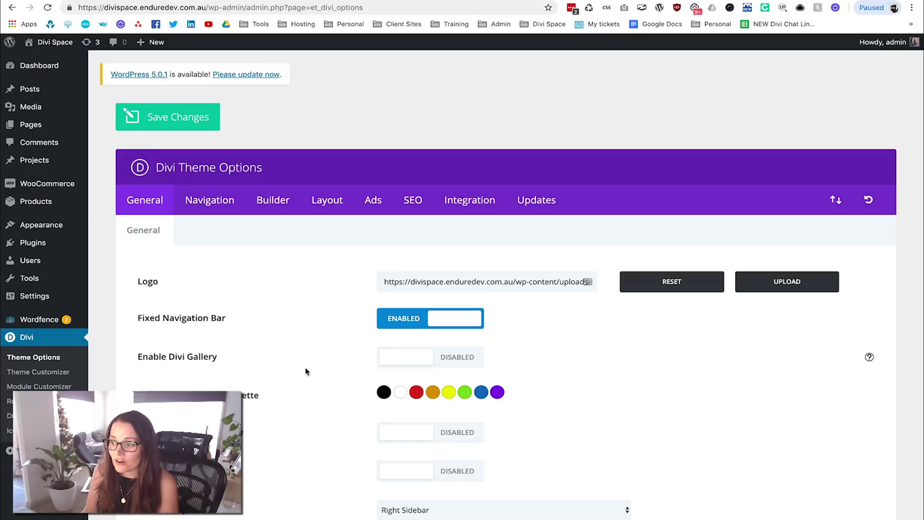
Disable the RSS and Google+ icons and enable the YouTube icon.
{"action": "scroll", "coordinate": [306, 371], "scroll_direction": "down", "scroll_amount": 15}
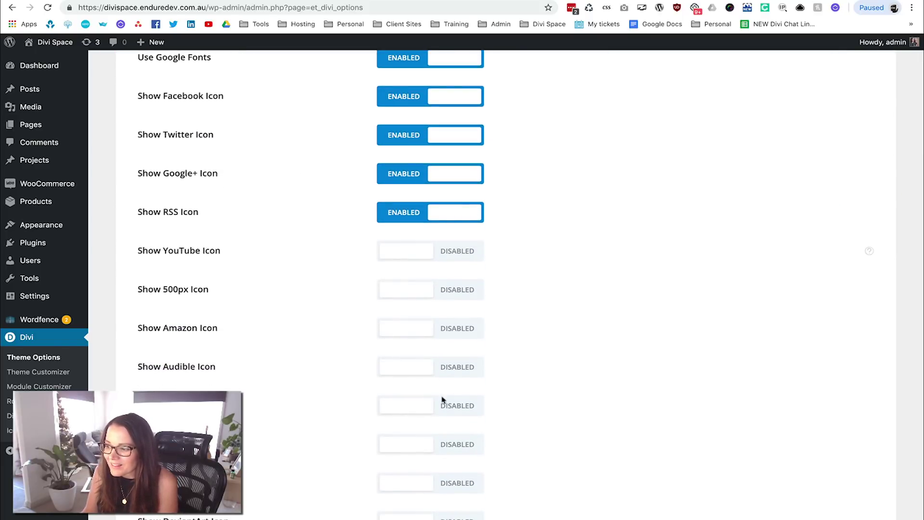
{"action": "scroll", "coordinate": [491, 261], "scroll_direction": "up", "scroll_amount": 1}
{"action": "left_click", "coordinate": [414, 243]}
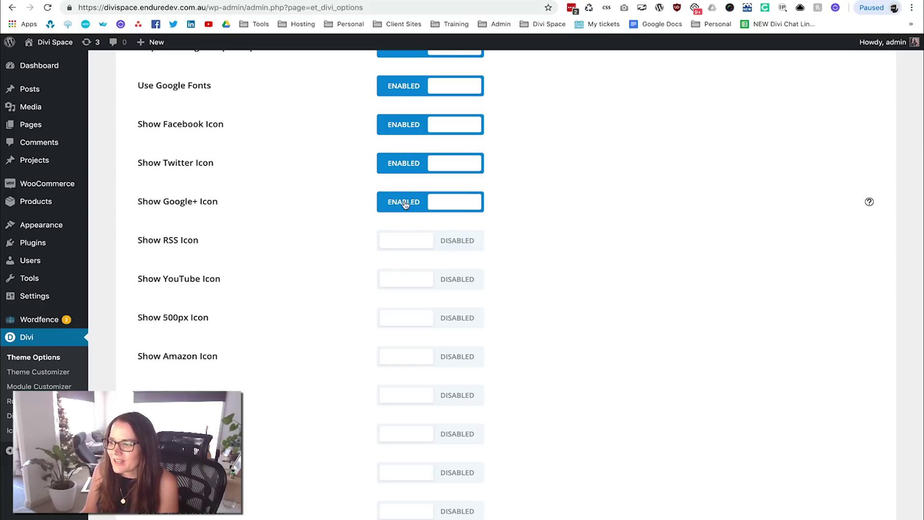
{"action": "left_click", "coordinate": [406, 202]}
{"action": "scroll", "coordinate": [510, 250], "scroll_direction": "down", "scroll_amount": 2}
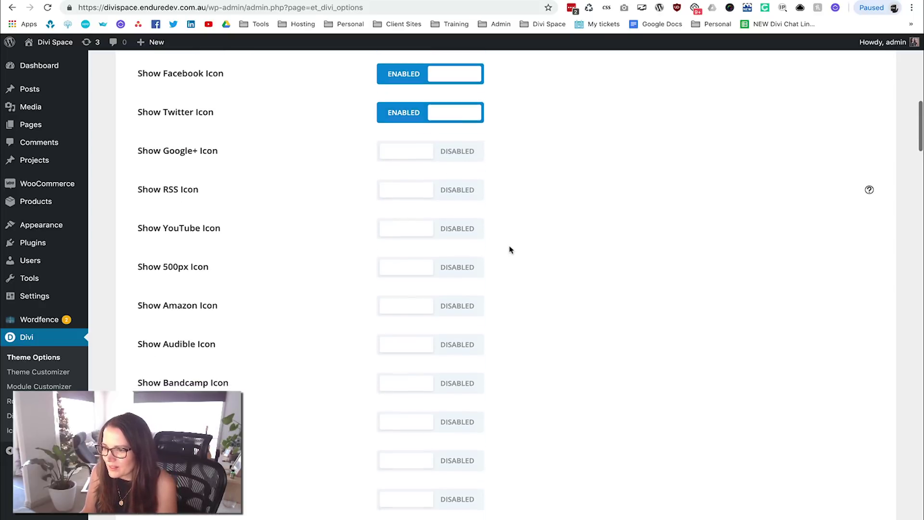
{"action": "left_click", "coordinate": [445, 226]}
Enable the Instagram, LinkedIn and Slack social icons.
{"action": "scroll", "coordinate": [446, 315], "scroll_direction": "down", "scroll_amount": 3}
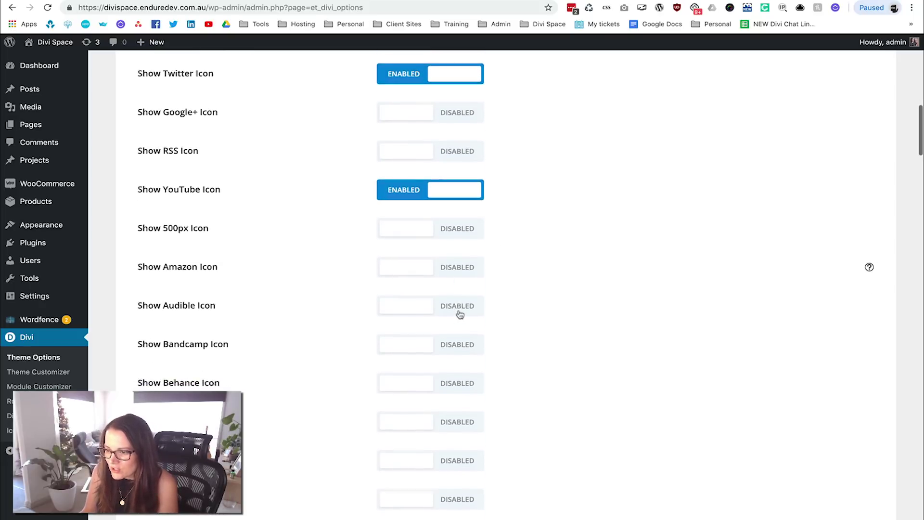
{"action": "scroll", "coordinate": [461, 314], "scroll_direction": "down", "scroll_amount": 6}
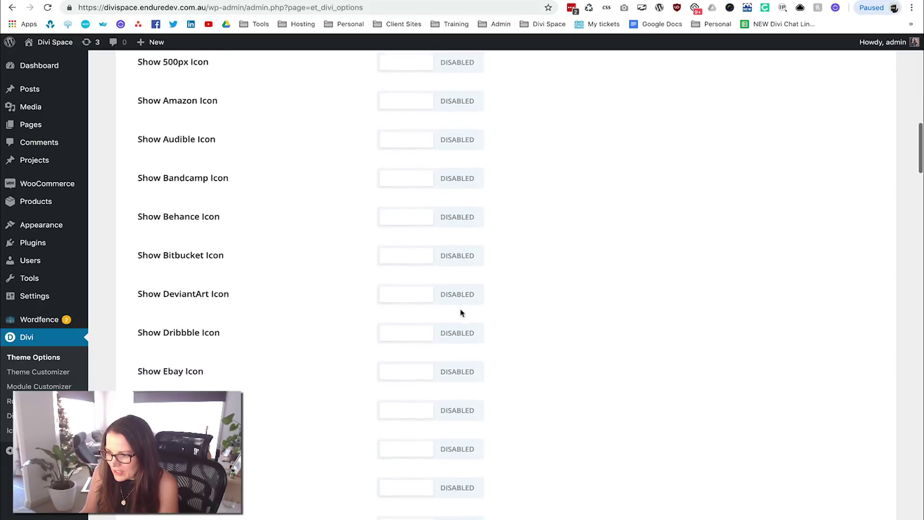
{"action": "scroll", "coordinate": [461, 314], "scroll_direction": "down", "scroll_amount": 7}
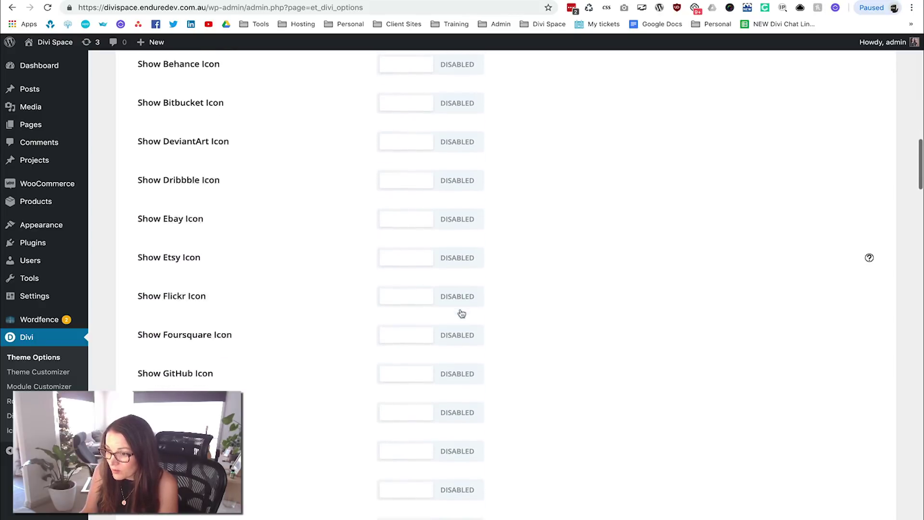
{"action": "scroll", "coordinate": [461, 313], "scroll_direction": "down", "scroll_amount": 1}
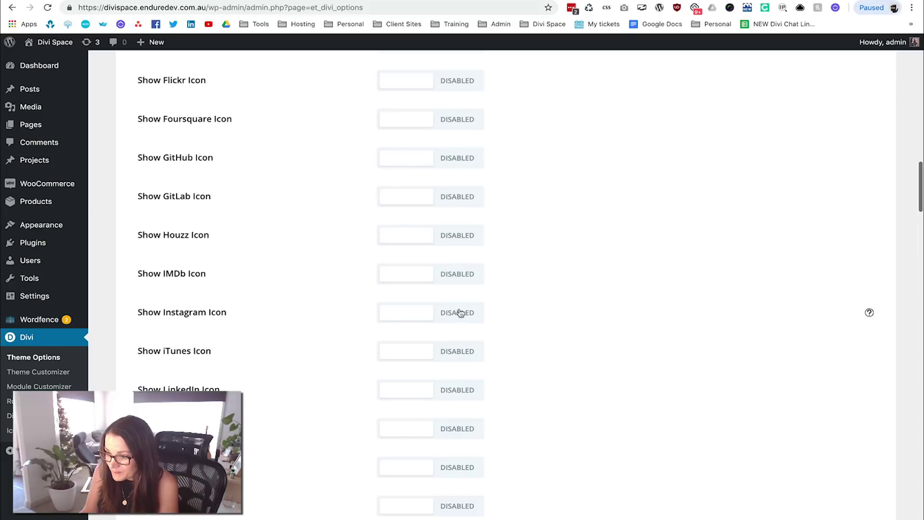
{"action": "left_click", "coordinate": [458, 278]}
{"action": "scroll", "coordinate": [538, 298], "scroll_direction": "down", "scroll_amount": 6}
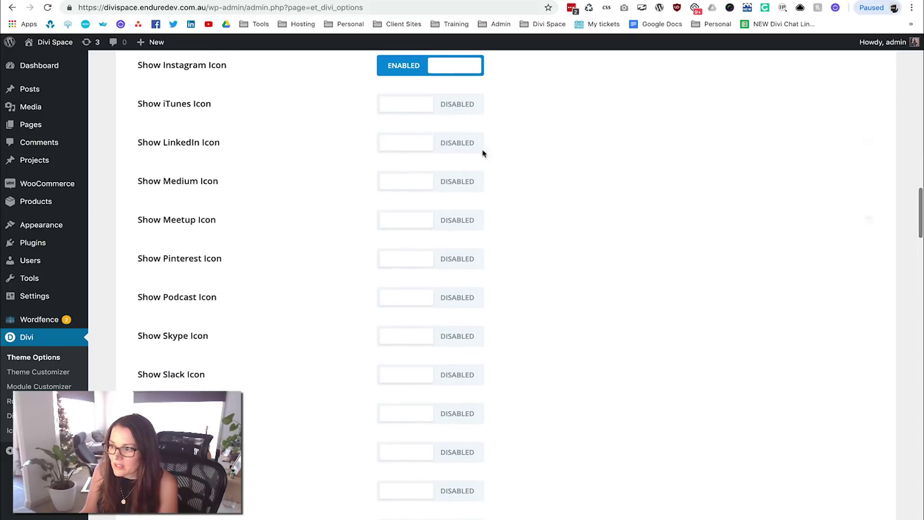
{"action": "left_click", "coordinate": [437, 145]}
{"action": "scroll", "coordinate": [337, 328], "scroll_direction": "down", "scroll_amount": 3}
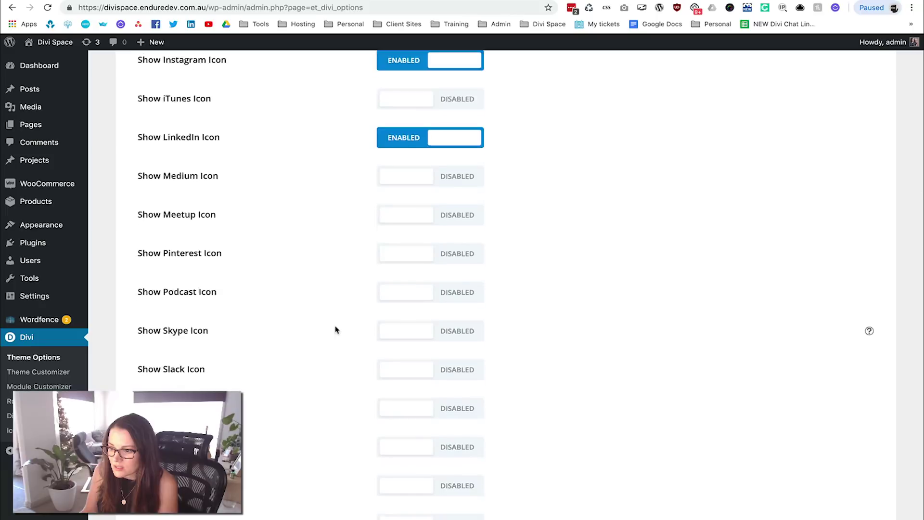
{"action": "left_click", "coordinate": [465, 261]}
Save the updated theme options and return to the icon party site page.
{"action": "scroll", "coordinate": [308, 331], "scroll_direction": "down", "scroll_amount": 2}
{"action": "scroll", "coordinate": [308, 331], "scroll_direction": "down", "scroll_amount": 10}
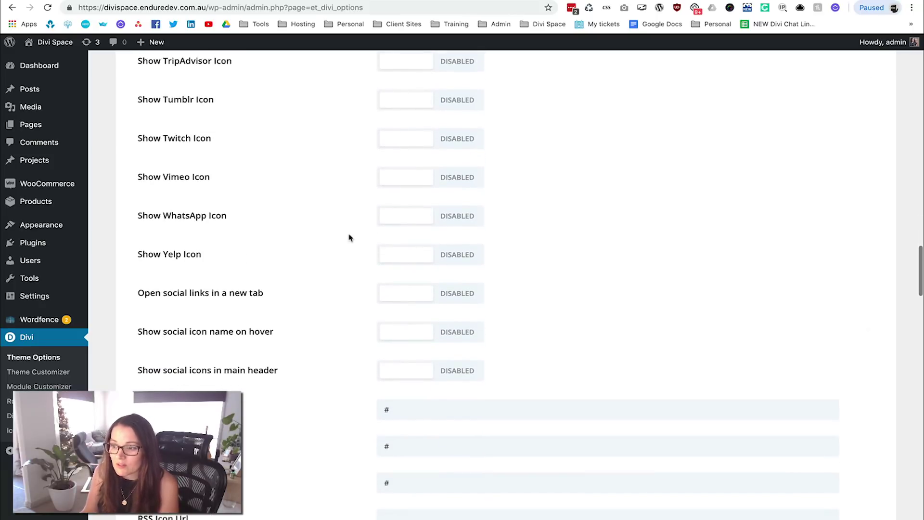
{"action": "scroll", "coordinate": [269, 448], "scroll_direction": "down", "scroll_amount": 11}
{"action": "scroll", "coordinate": [270, 449], "scroll_direction": "down", "scroll_amount": 20}
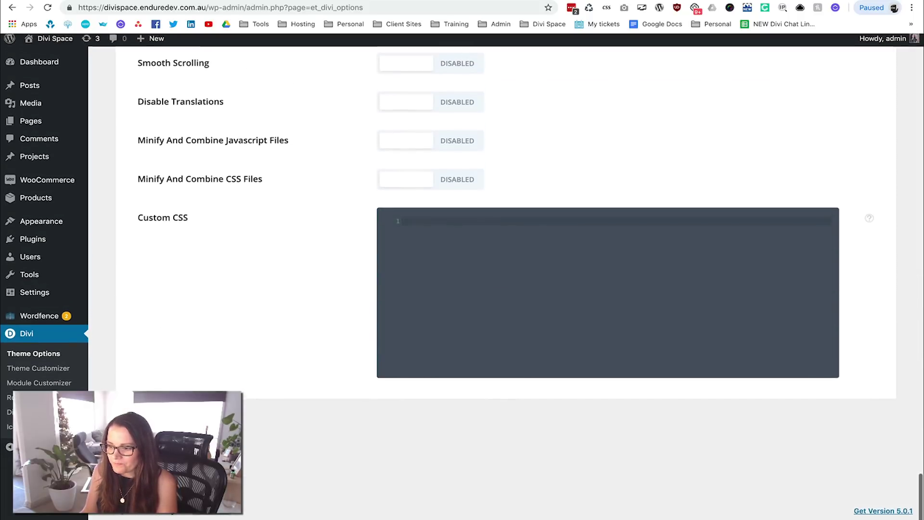
{"action": "left_click", "coordinate": [463, 279]}
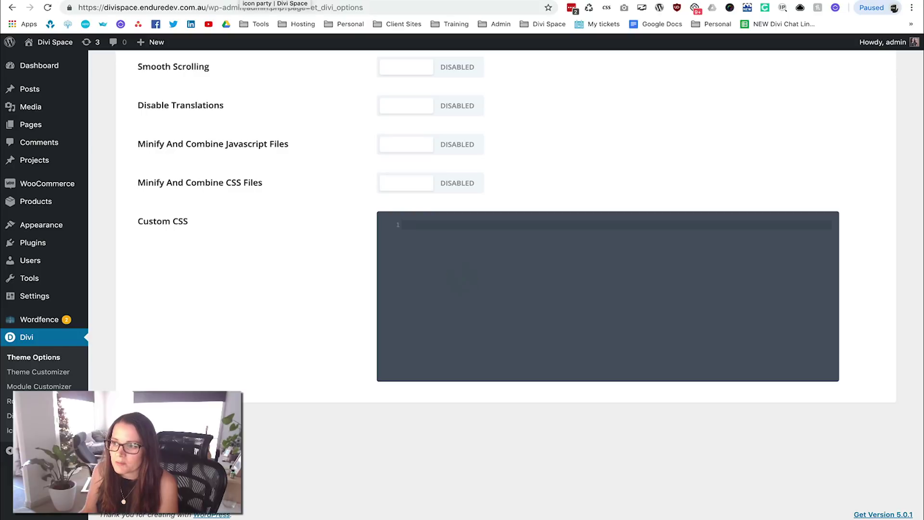
{"action": "left_click", "coordinate": [275, 1]}
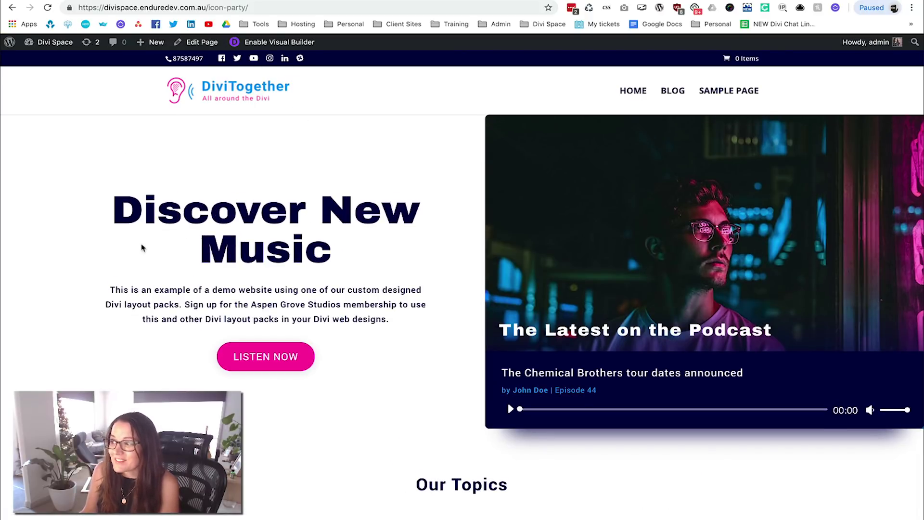
Scroll the reloaded icon party page down to the footer to check the new social icons.
{"action": "scroll", "coordinate": [104, 255], "scroll_direction": "down", "scroll_amount": 20}
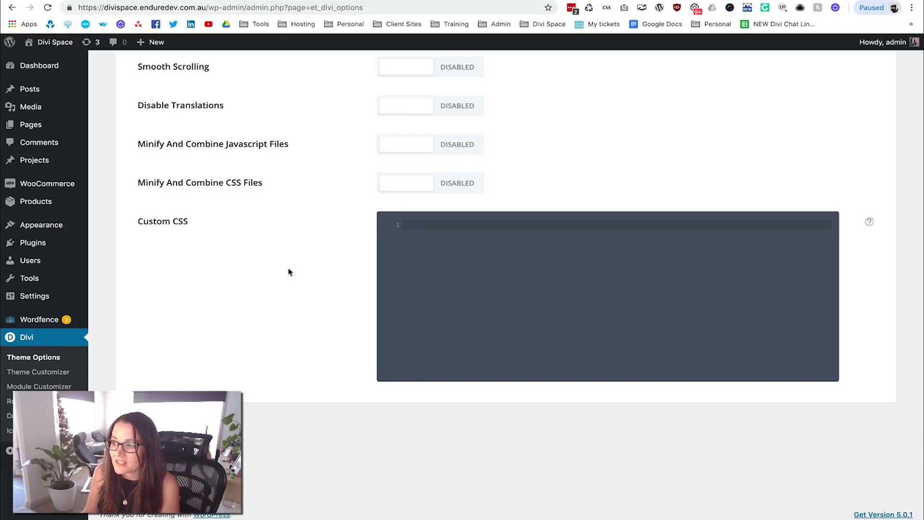
Enable opening social links in a new tab, icon names on hover, and icons in the main header.
{"action": "scroll", "coordinate": [289, 270], "scroll_direction": "up", "scroll_amount": 10}
{"action": "scroll", "coordinate": [306, 246], "scroll_direction": "up", "scroll_amount": 15}
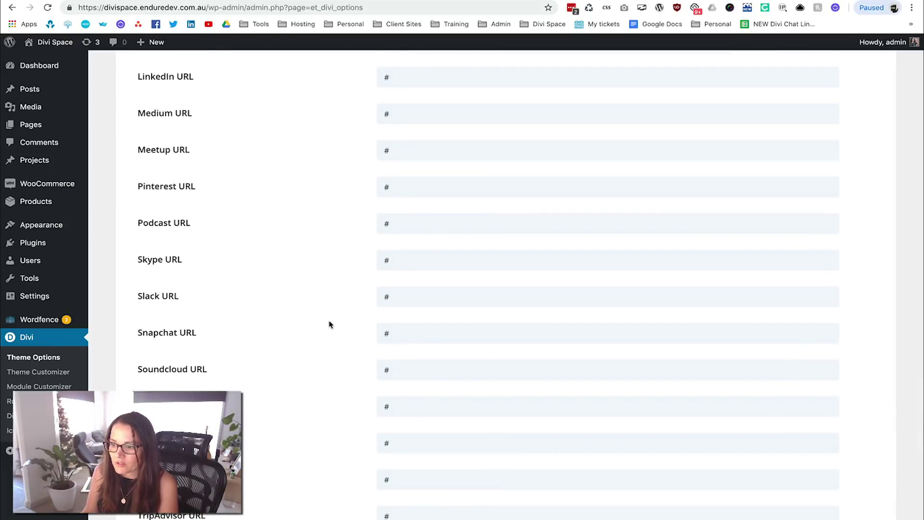
{"action": "scroll", "coordinate": [329, 324], "scroll_direction": "up", "scroll_amount": 10}
{"action": "scroll", "coordinate": [329, 324], "scroll_direction": "up", "scroll_amount": 8}
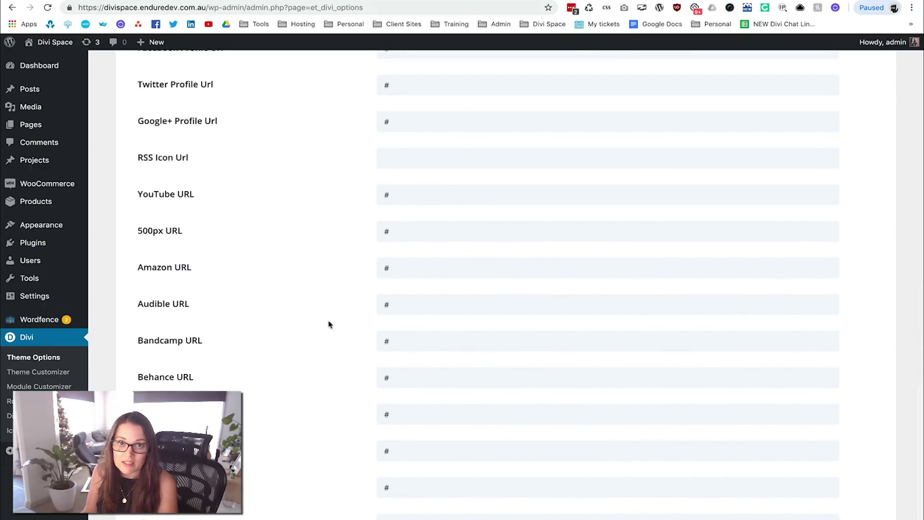
{"action": "scroll", "coordinate": [329, 324], "scroll_direction": "up", "scroll_amount": 8}
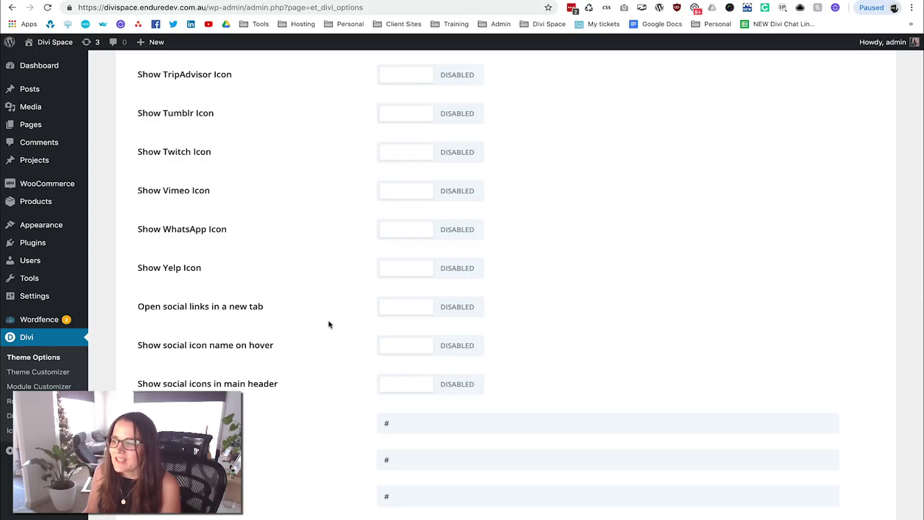
{"action": "scroll", "coordinate": [283, 336], "scroll_direction": "down", "scroll_amount": 1}
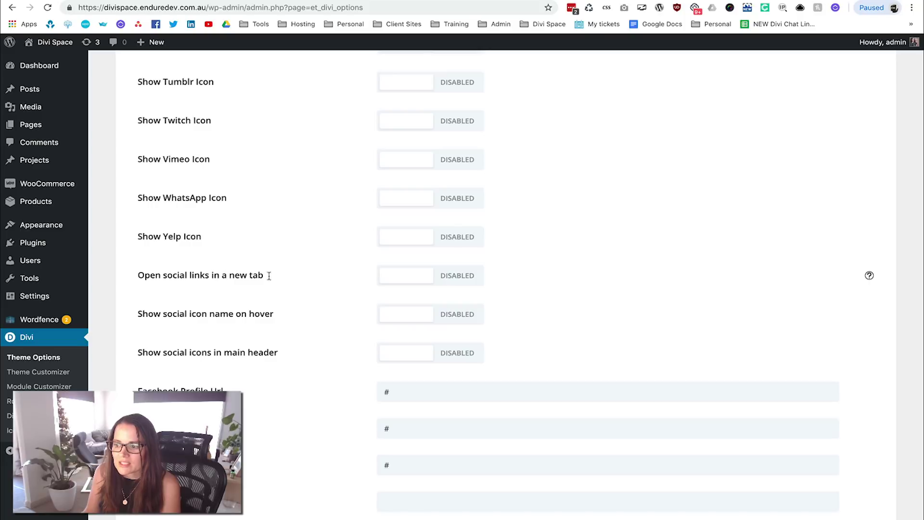
{"action": "left_click", "coordinate": [443, 276]}
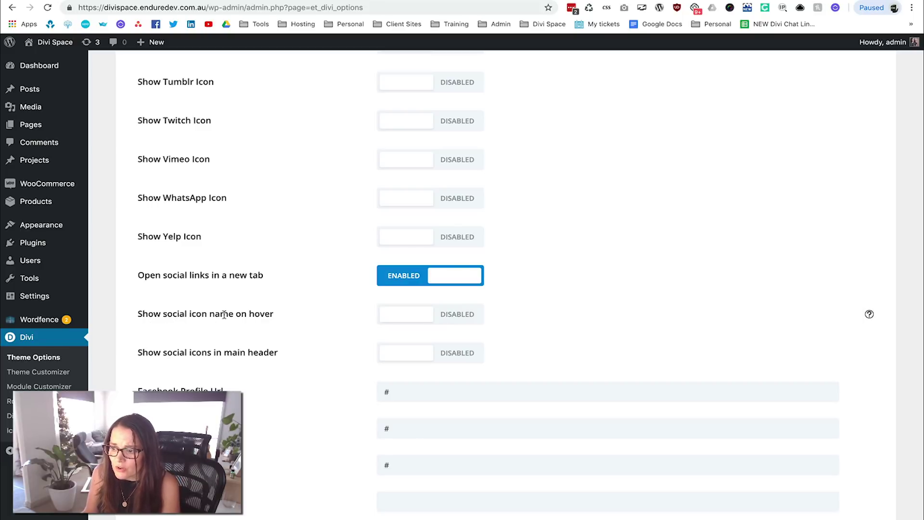
{"action": "left_click", "coordinate": [451, 315]}
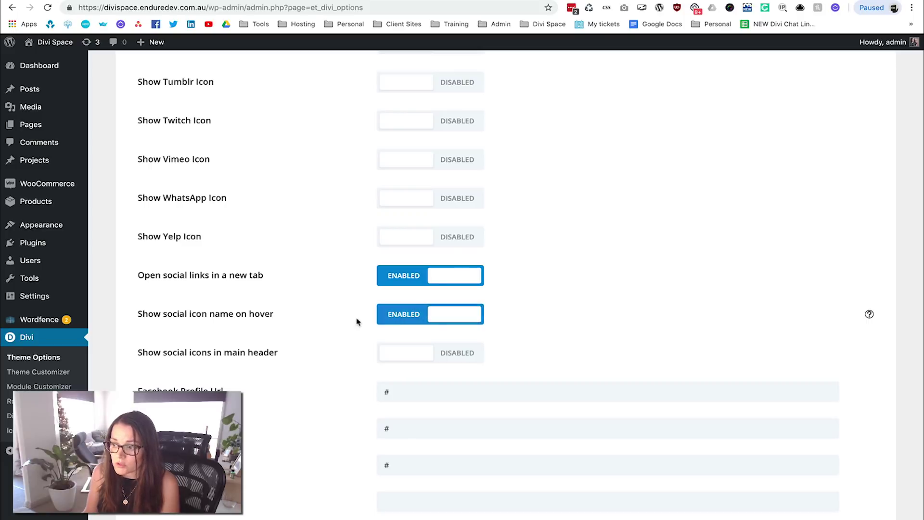
{"action": "left_click", "coordinate": [453, 355]}
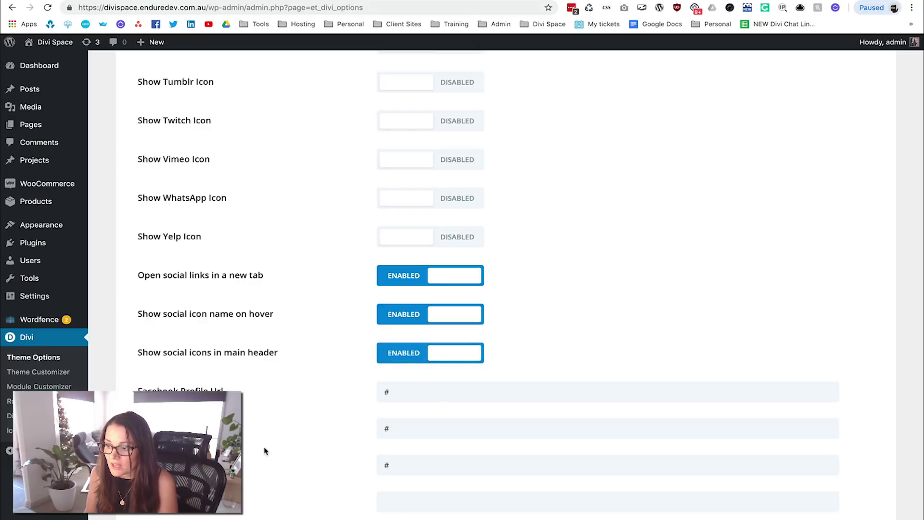
{"action": "scroll", "coordinate": [264, 450], "scroll_direction": "down", "scroll_amount": 8}
{"action": "scroll", "coordinate": [264, 450], "scroll_direction": "down", "scroll_amount": 15}
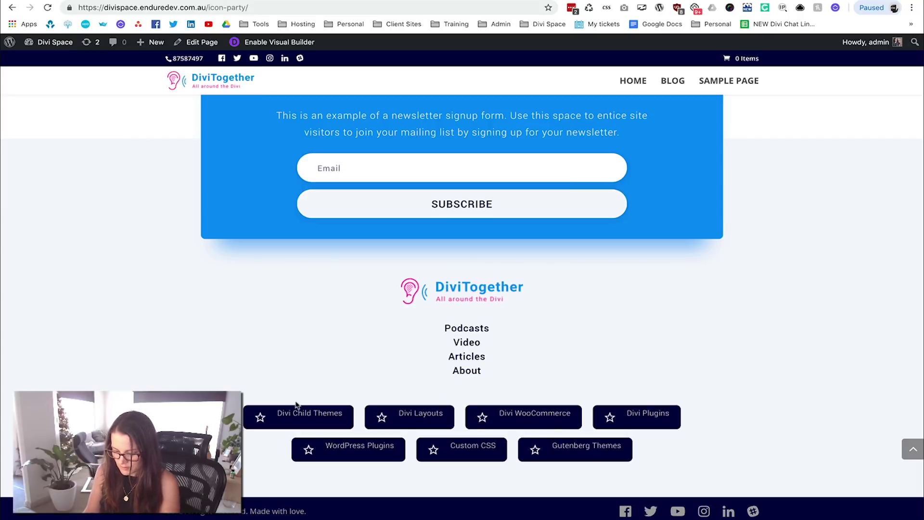
Reload the icon party page and test a top-bar social link and the footer Instagram link.
{"action": "key", "text": "super+r"}
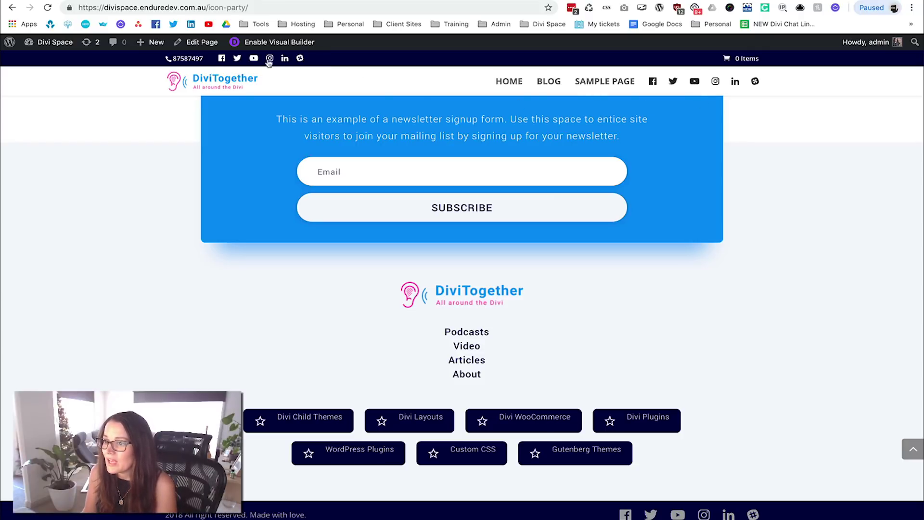
{"action": "left_click", "coordinate": [222, 61]}
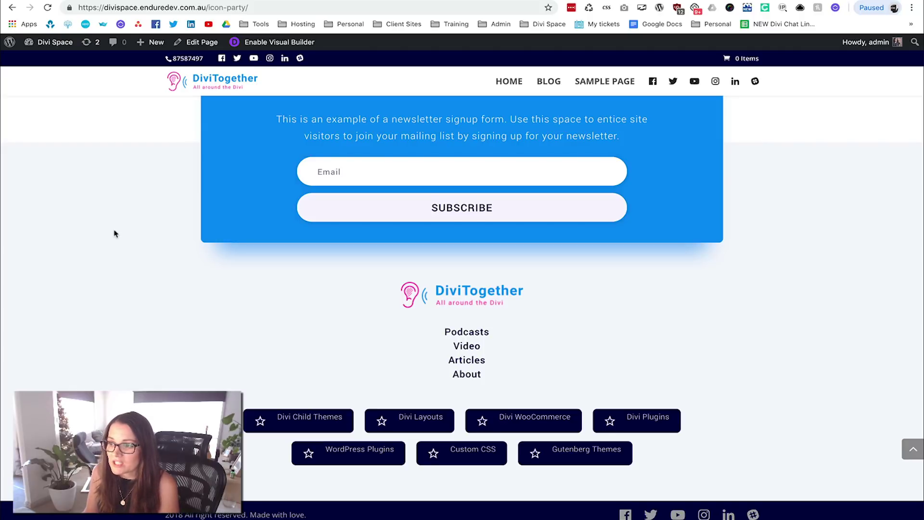
{"action": "scroll", "coordinate": [114, 234], "scroll_direction": "down", "scroll_amount": 1}
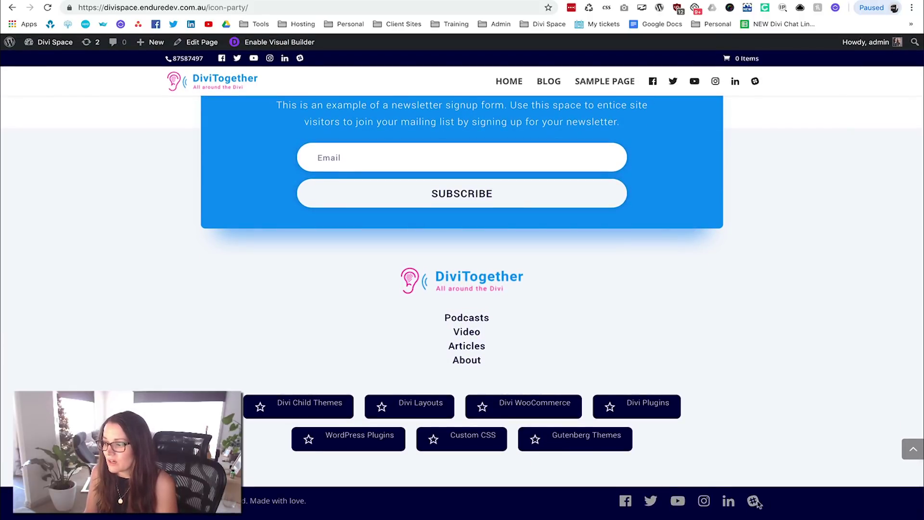
{"action": "left_click", "coordinate": [703, 503]}
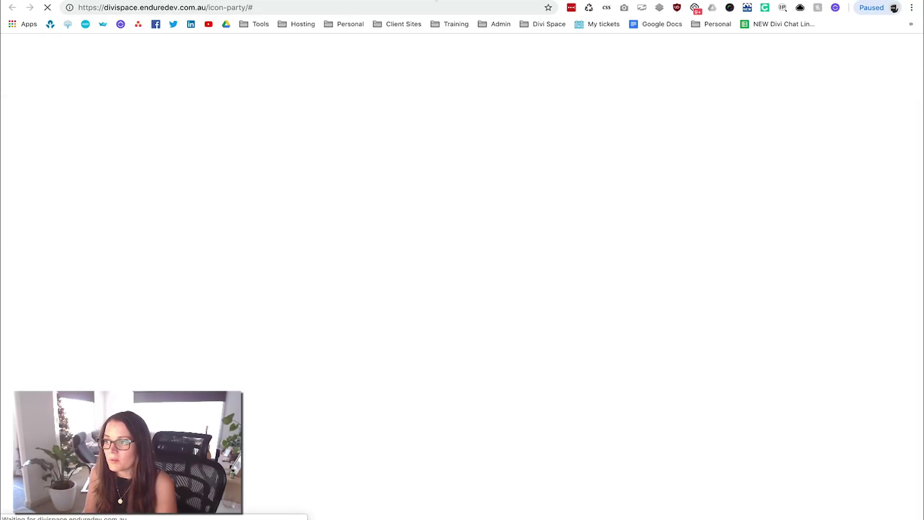
{"action": "scroll", "coordinate": [108, 249], "scroll_direction": "up", "scroll_amount": 8}
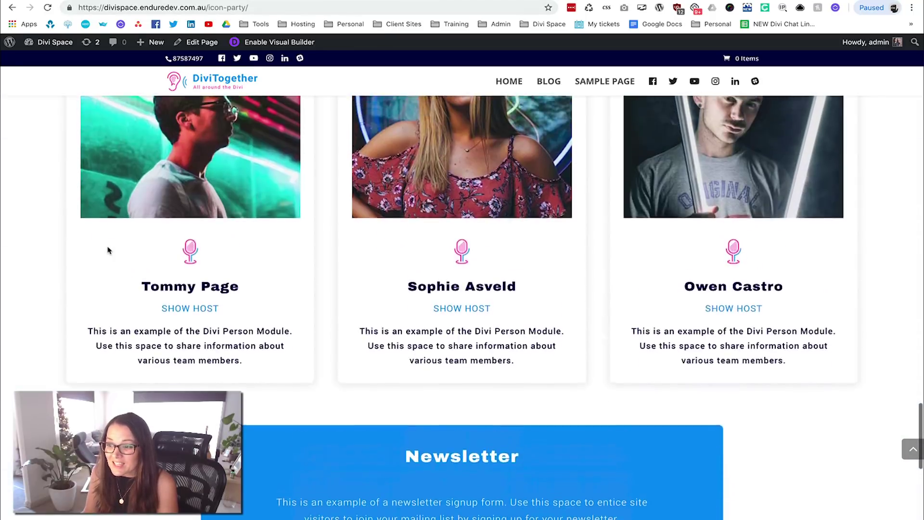
{"action": "scroll", "coordinate": [42, 232], "scroll_direction": "up", "scroll_amount": 10}
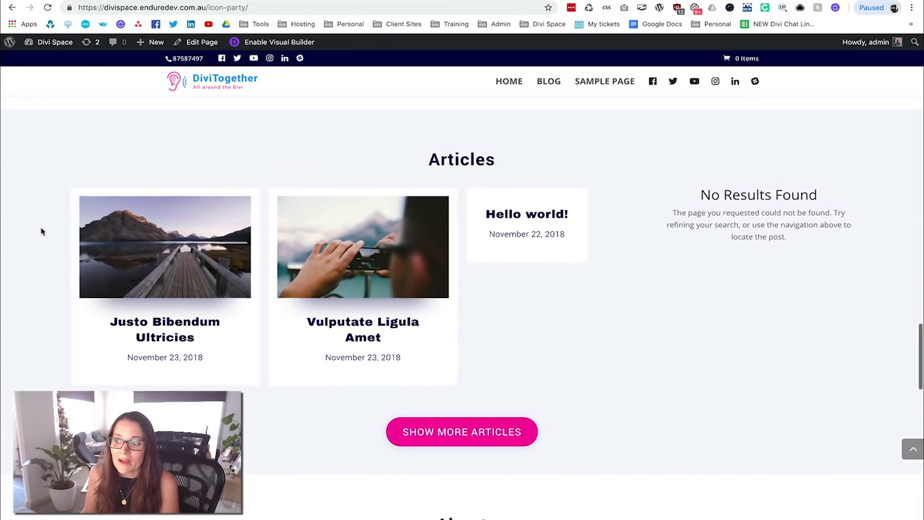
{"action": "scroll", "coordinate": [42, 232], "scroll_direction": "up", "scroll_amount": 9}
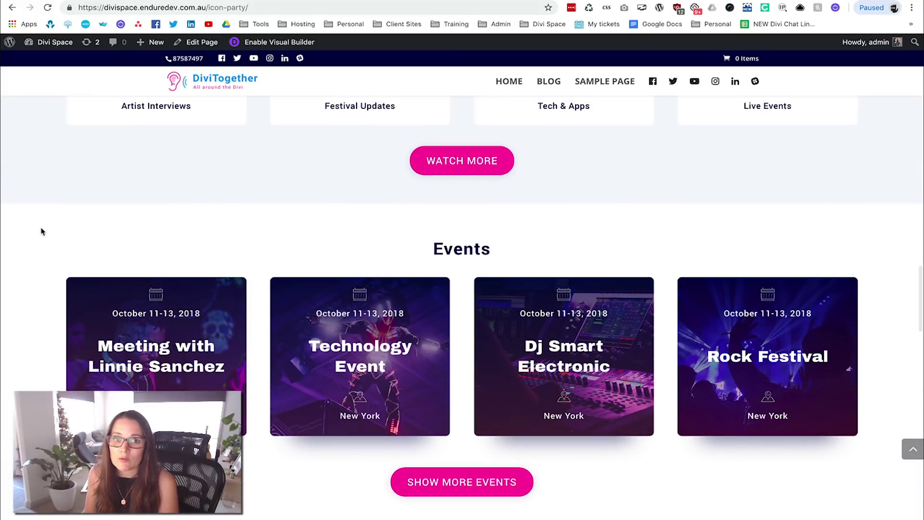